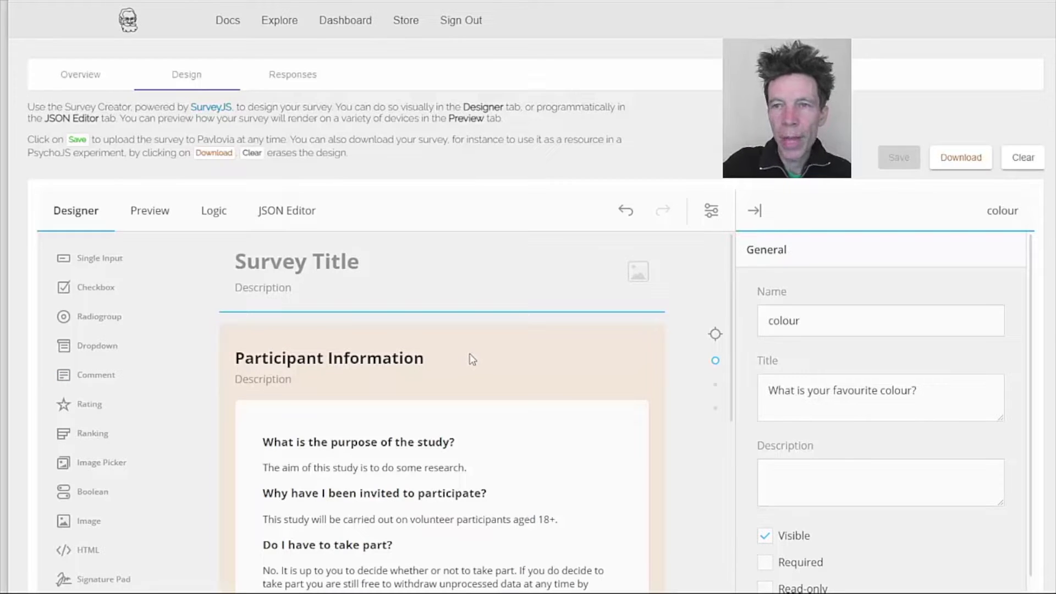
scroll(478, 360, down, 2)
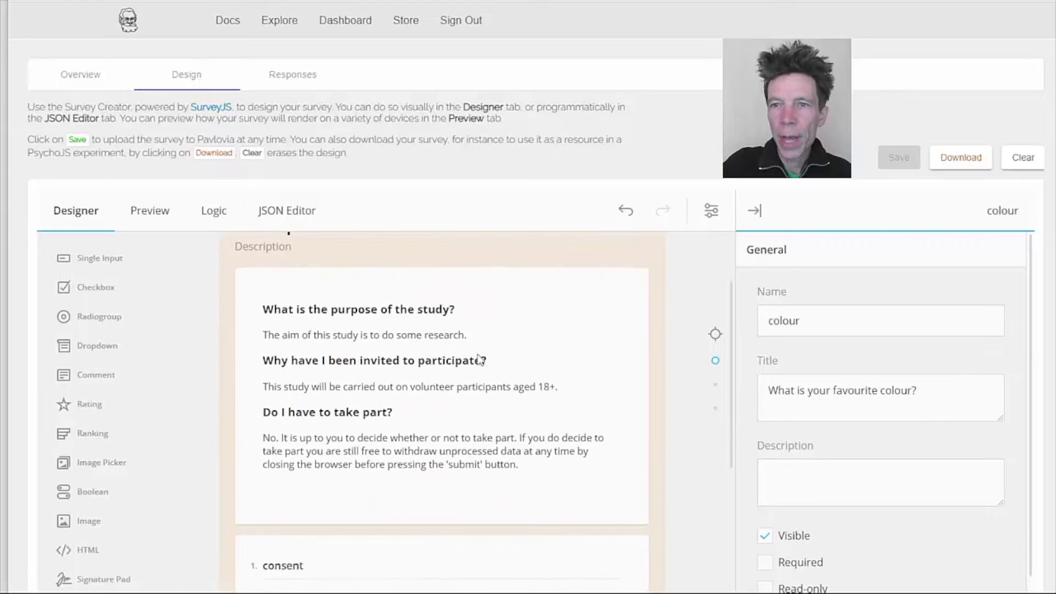
scroll(478, 335, up, 1)
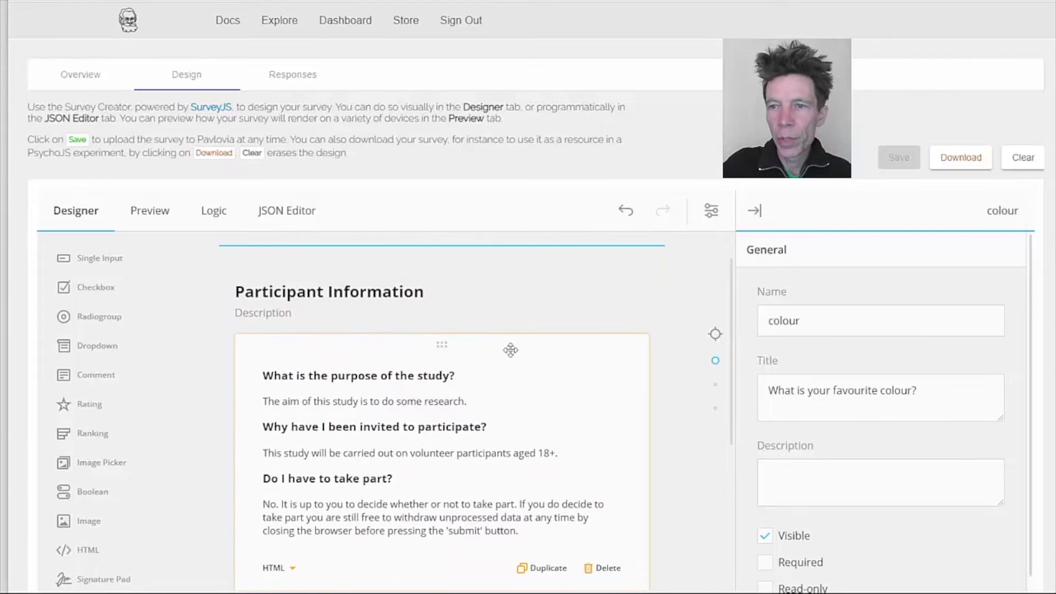
- Review the participant information text, then select the consent checkbox question to show its properties
click(535, 456)
scroll(537, 449, down, 1)
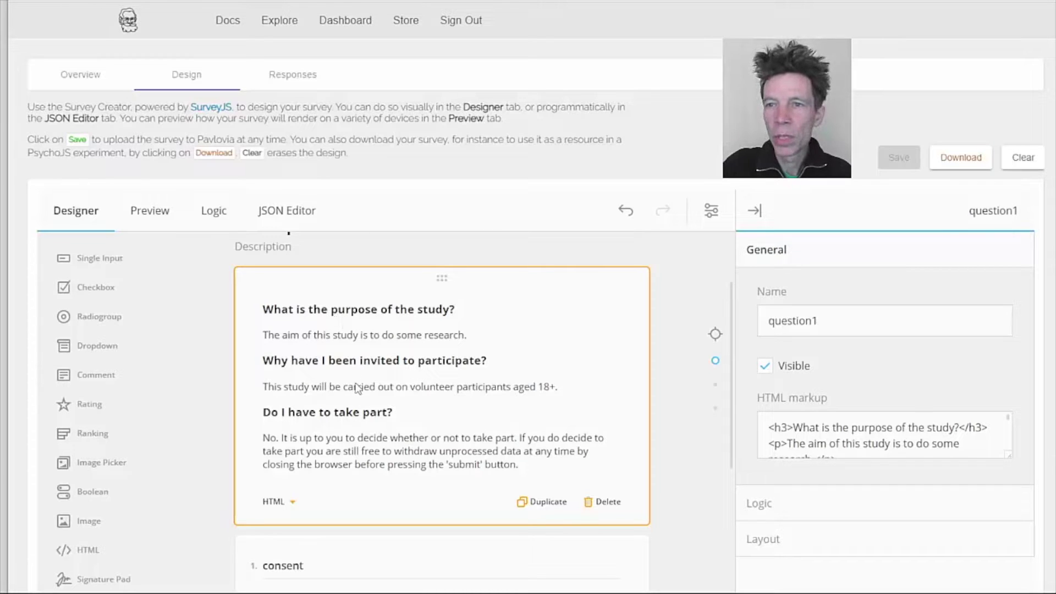
scroll(974, 429, down, 2)
scroll(975, 428, up, 2)
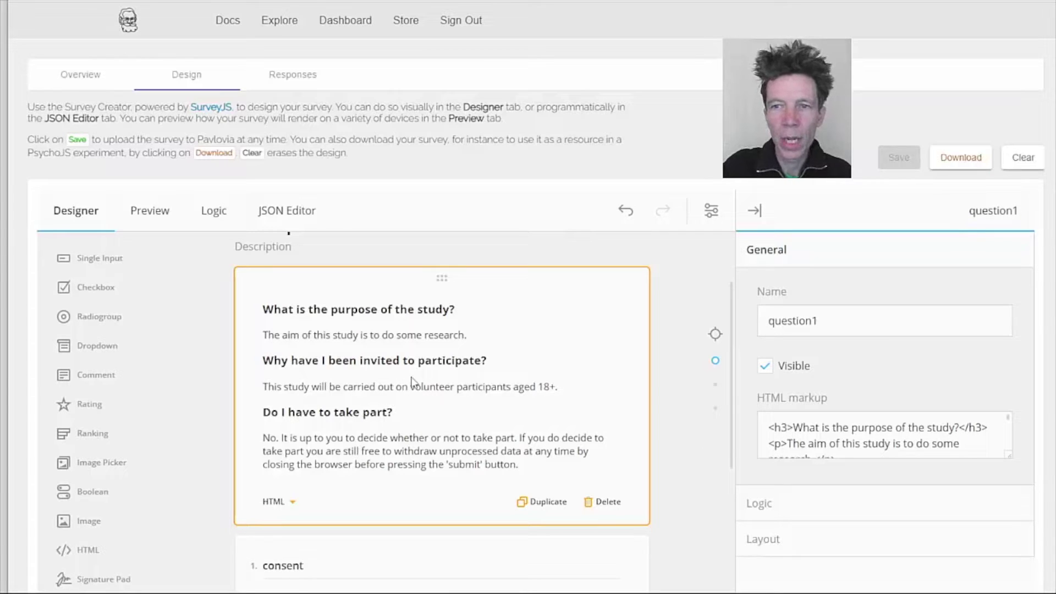
scroll(411, 380, down, 1)
scroll(436, 353, down, 1)
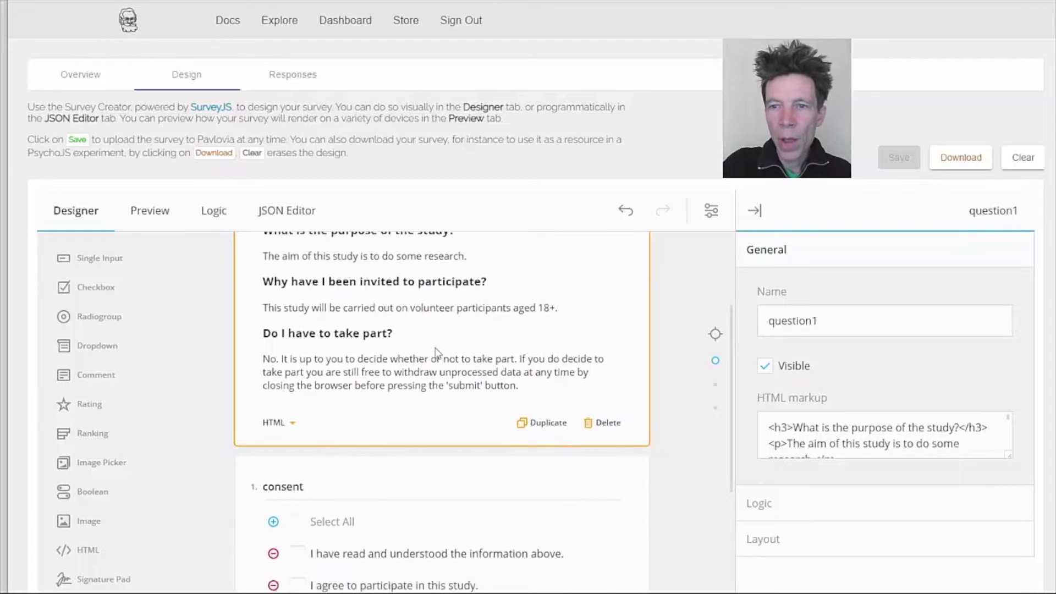
scroll(436, 353, down, 2)
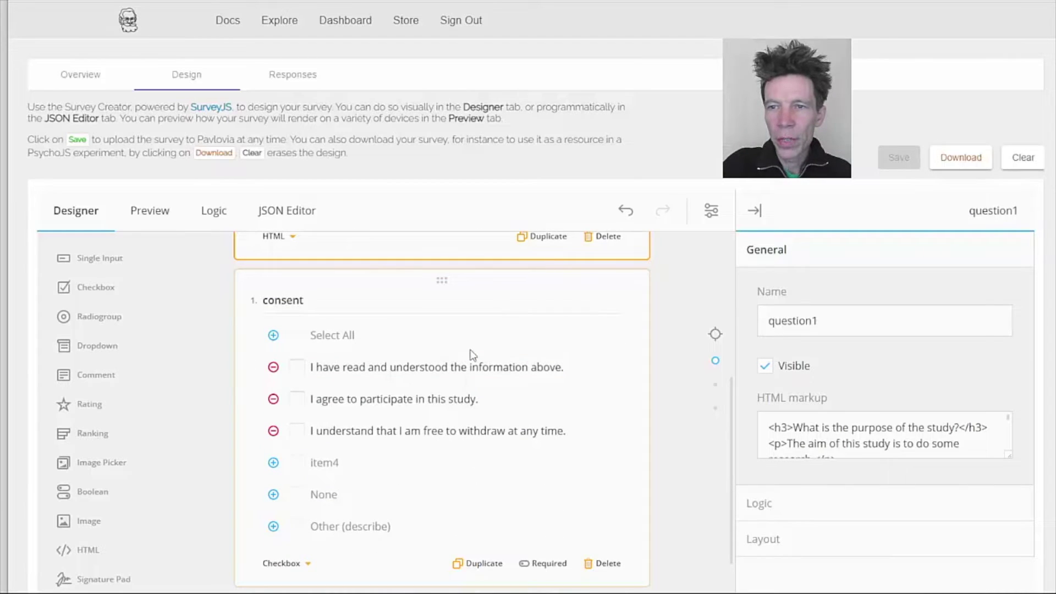
click(386, 400)
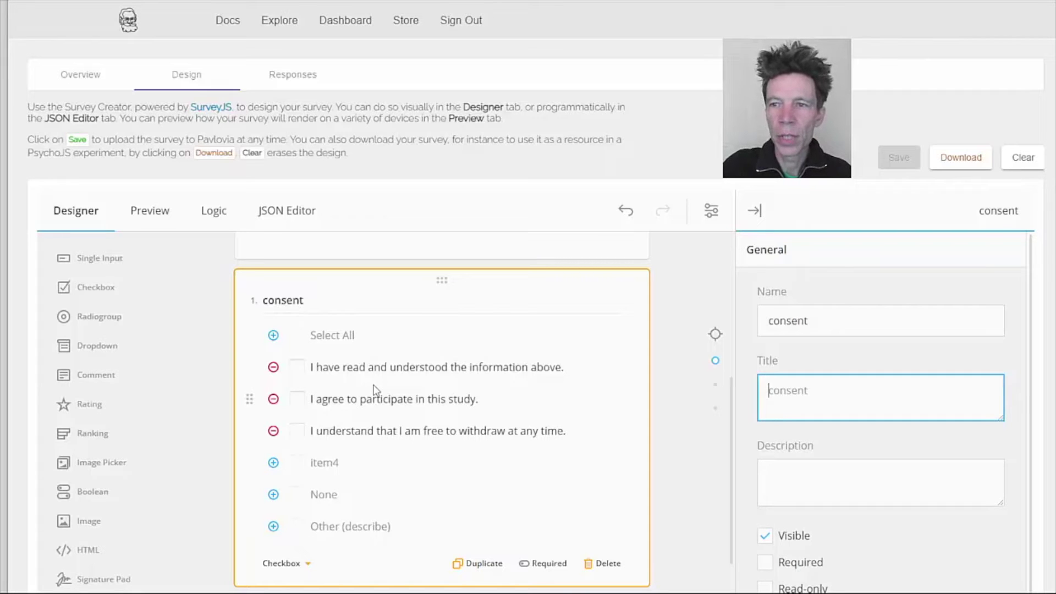
scroll(374, 389, down, 1)
scroll(347, 355, down, 3)
scroll(318, 318, down, 2)
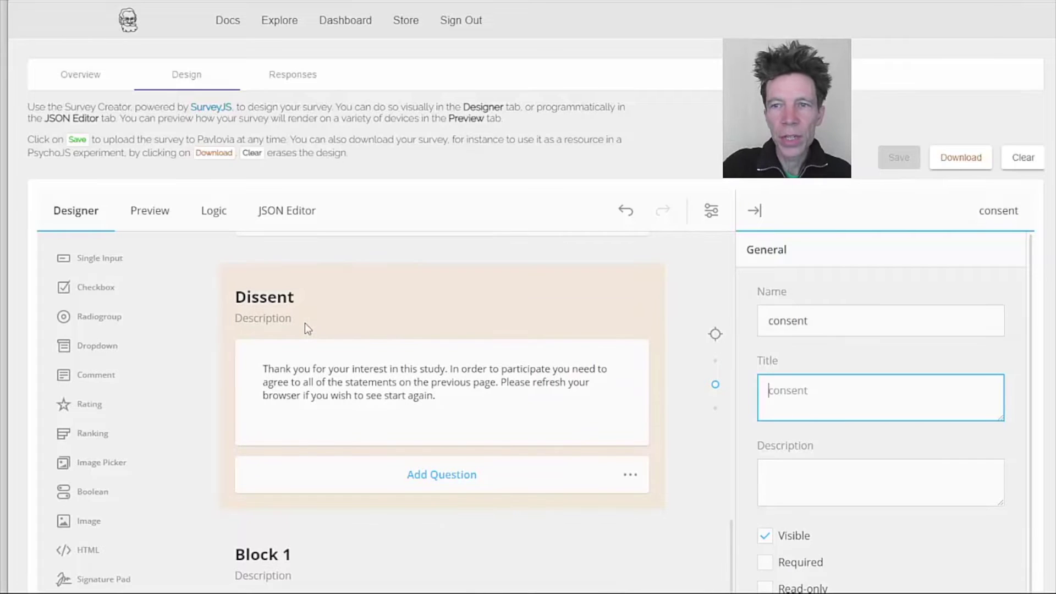
- Select the Dissent page's thank-you message (question2), then open the Dissent page's own properties
click(361, 388)
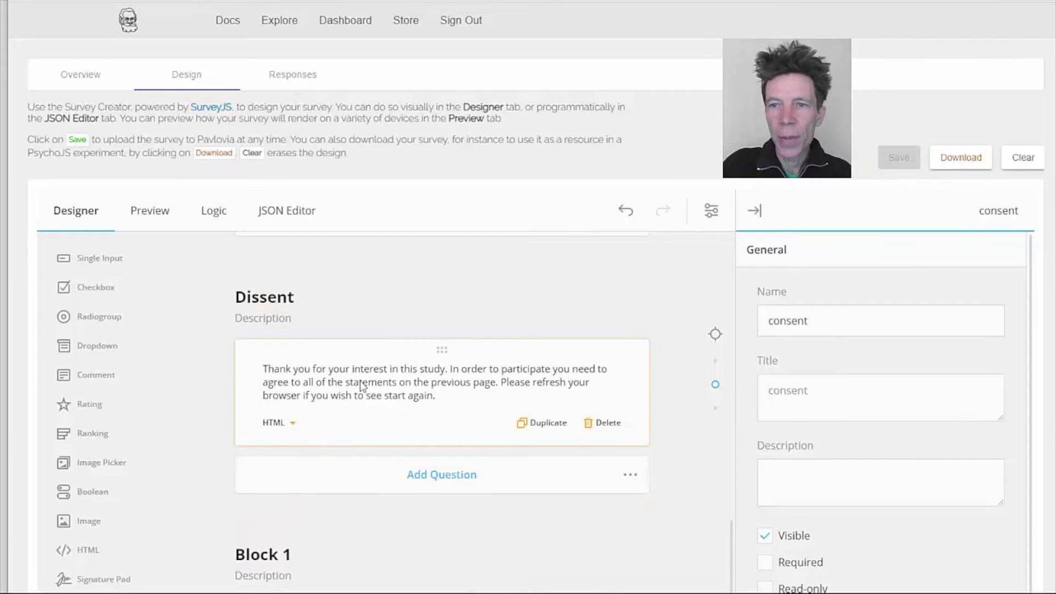
click(361, 388)
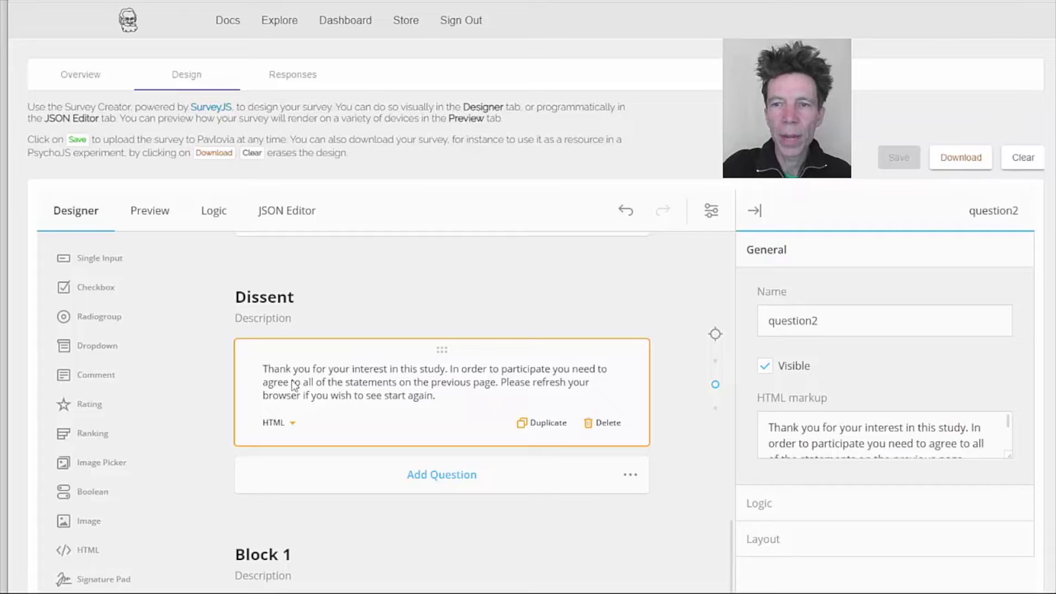
scroll(340, 397, down, 1)
scroll(364, 400, down, 3)
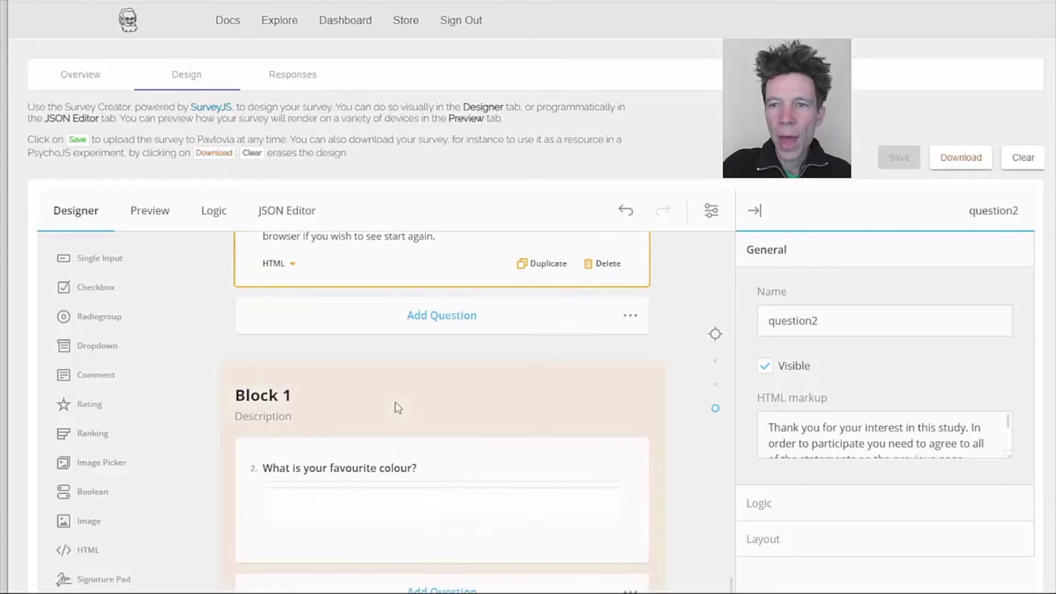
scroll(387, 409, down, 1)
scroll(387, 410, down, 1)
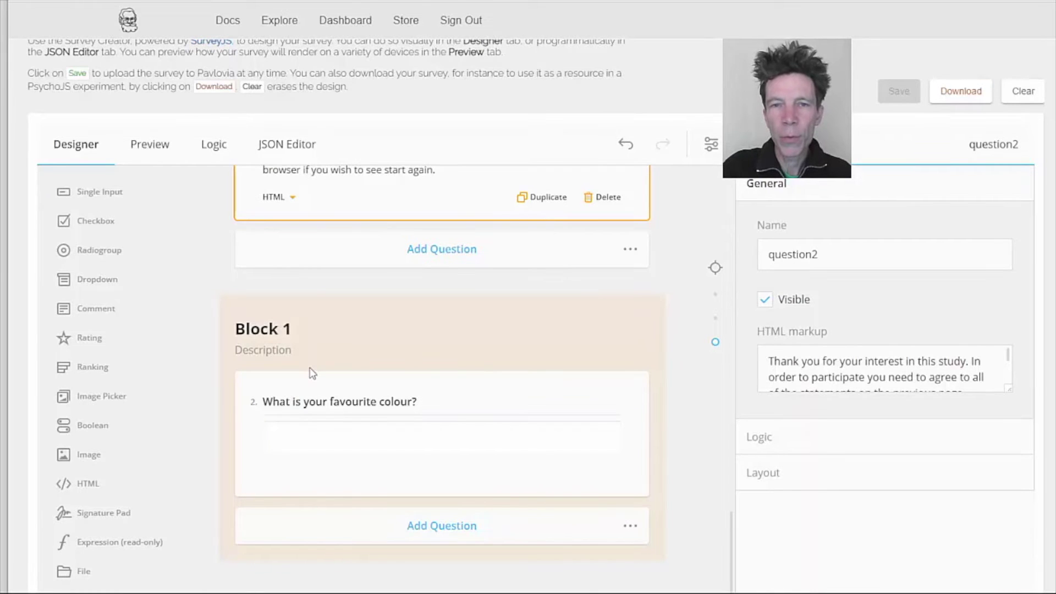
scroll(312, 373, up, 5)
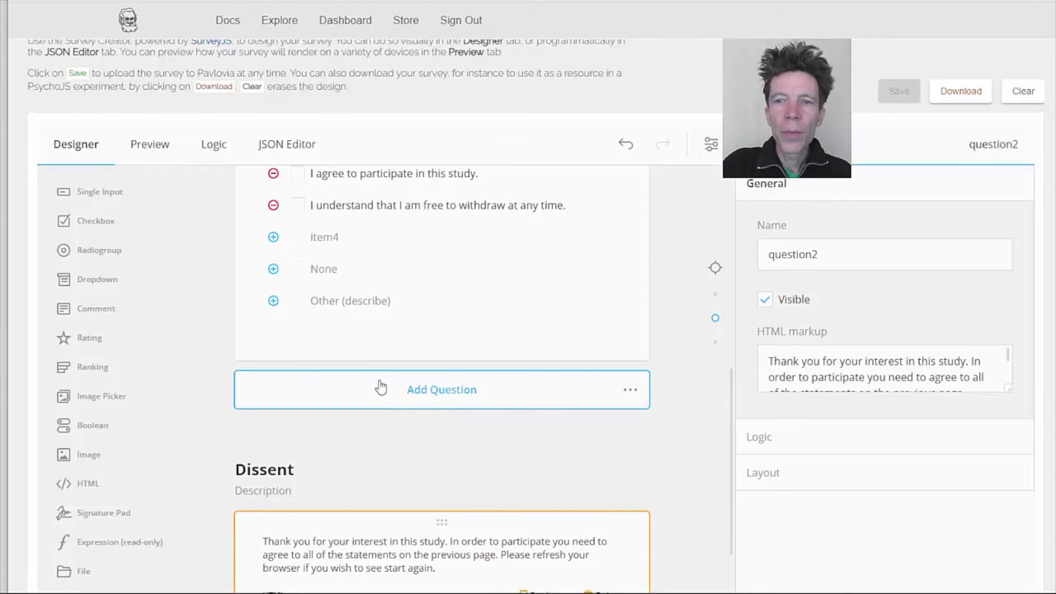
scroll(331, 454, down, 1)
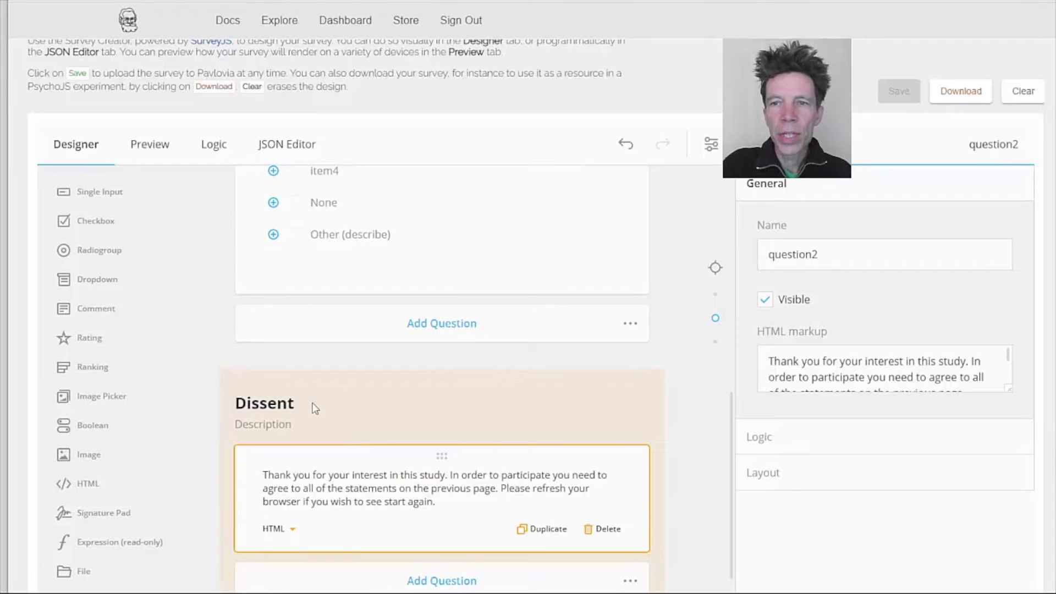
scroll(378, 423, up, 1)
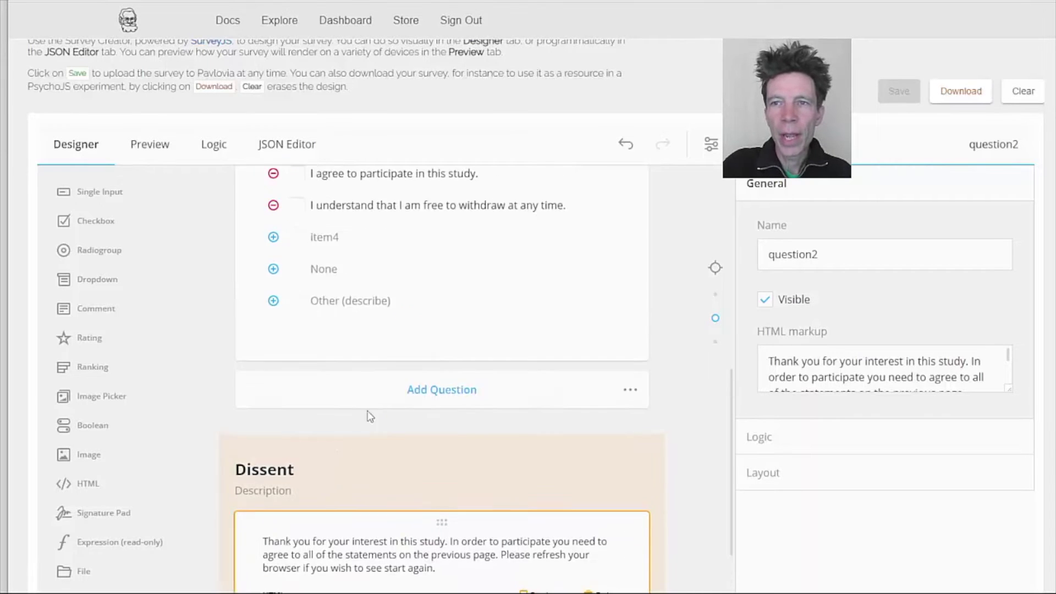
scroll(357, 246, up, 1)
scroll(356, 246, up, 1)
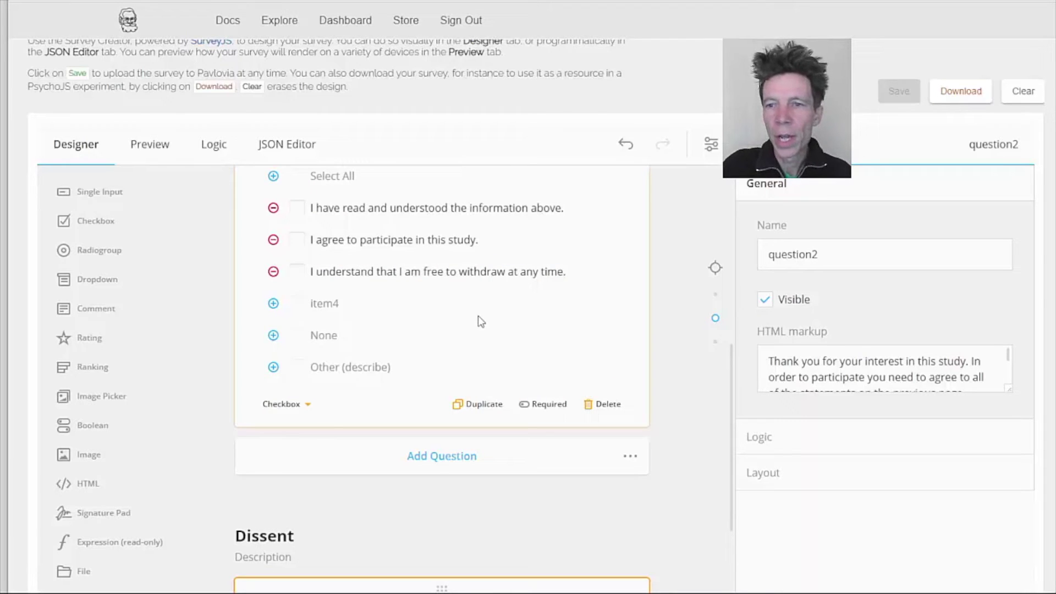
scroll(476, 322, down, 3)
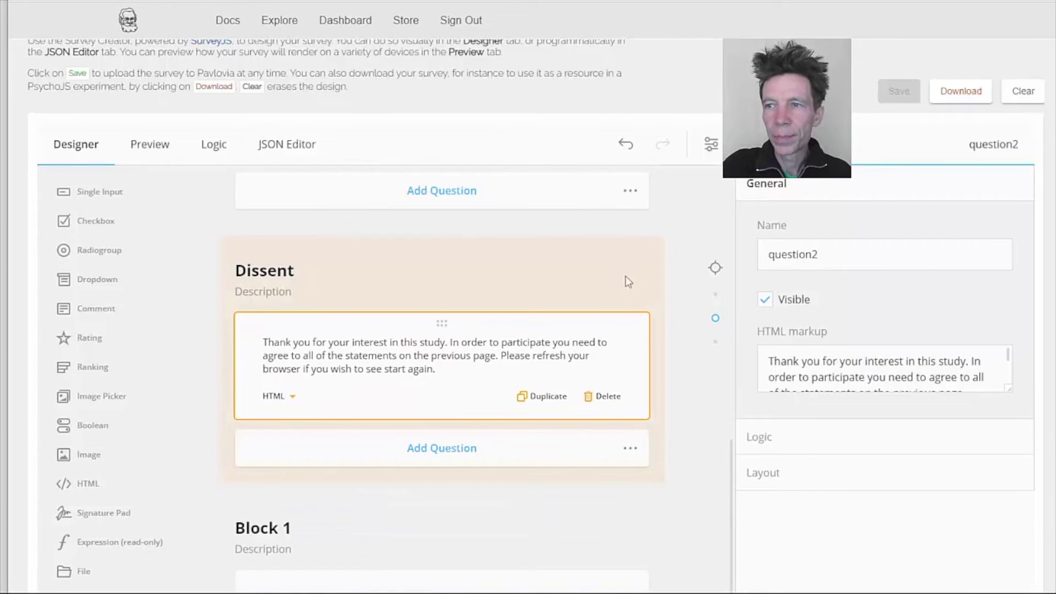
click(615, 299)
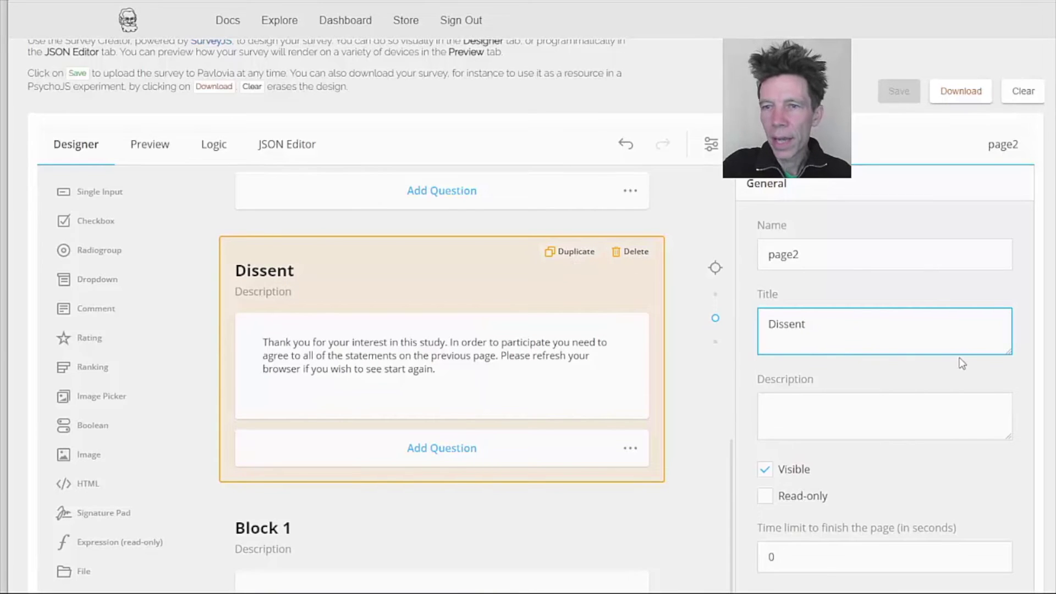
scroll(959, 359, down, 2)
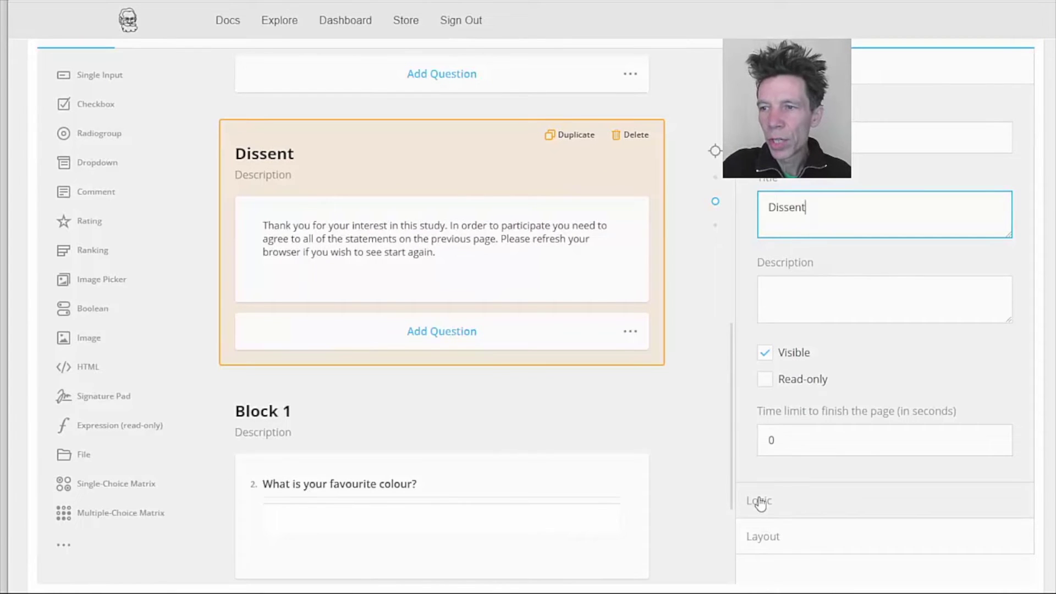
mouse_move(442, 364)
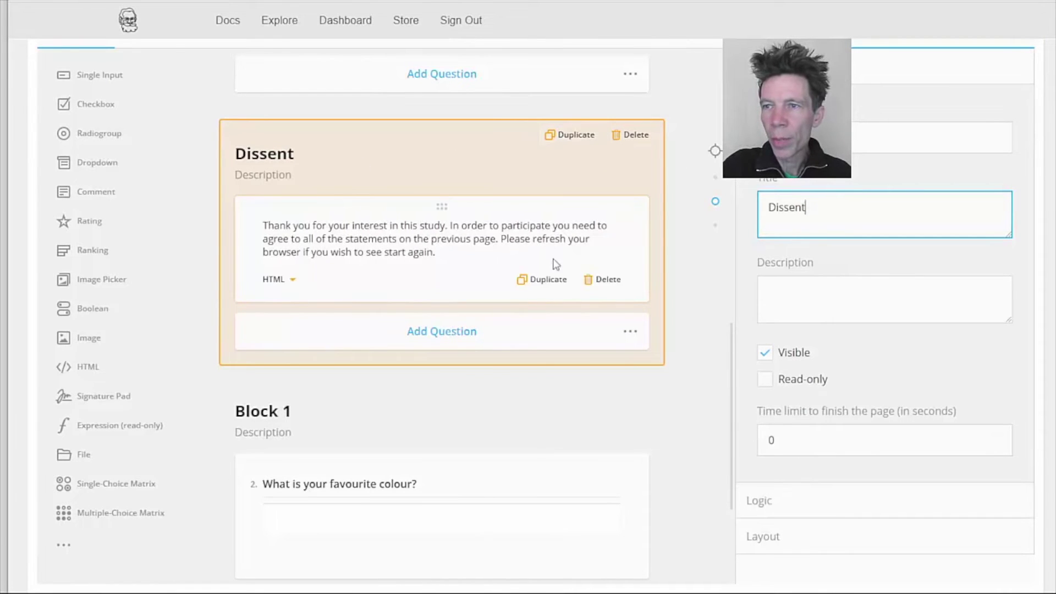
- Open the Dissent page's Logic settings and its 'Visible if' condition editor
click(773, 510)
scroll(921, 431, down, 3)
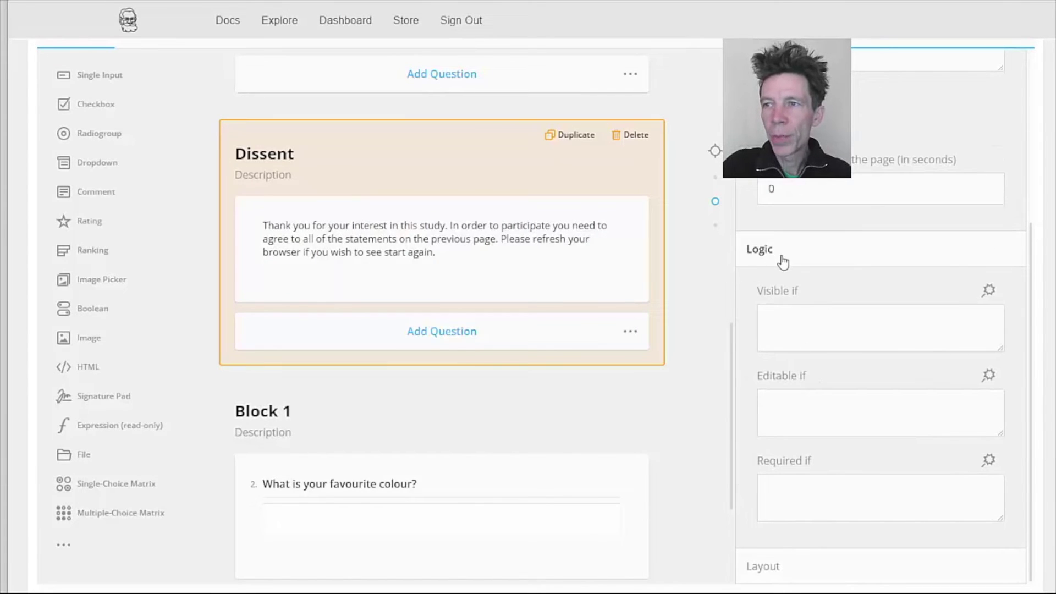
click(990, 293)
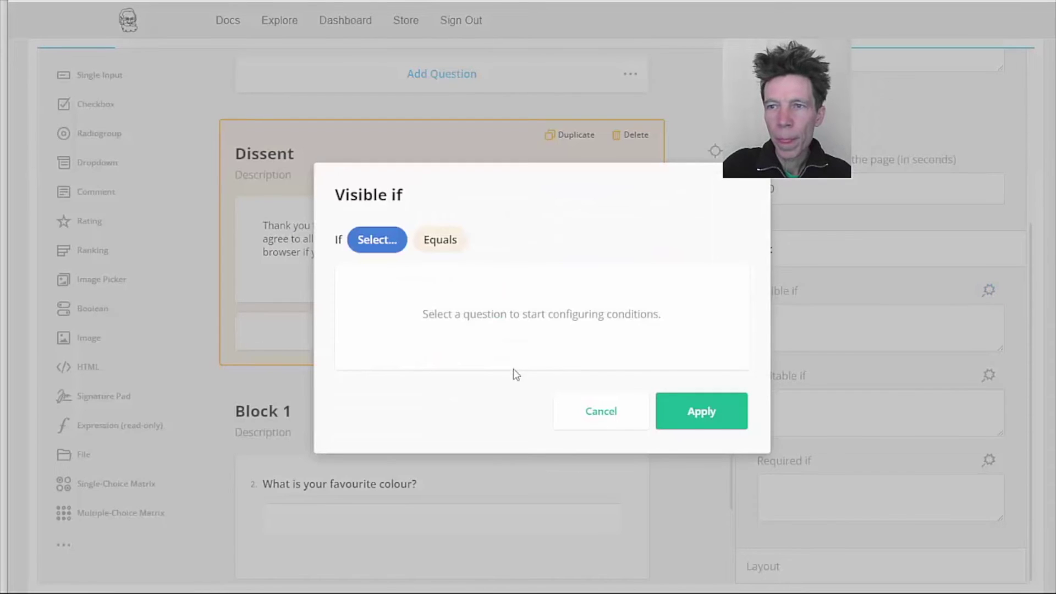
- Set Dissent's 'Visible if' to consent 'Does not equal' all three ticked statements, and apply it
click(375, 241)
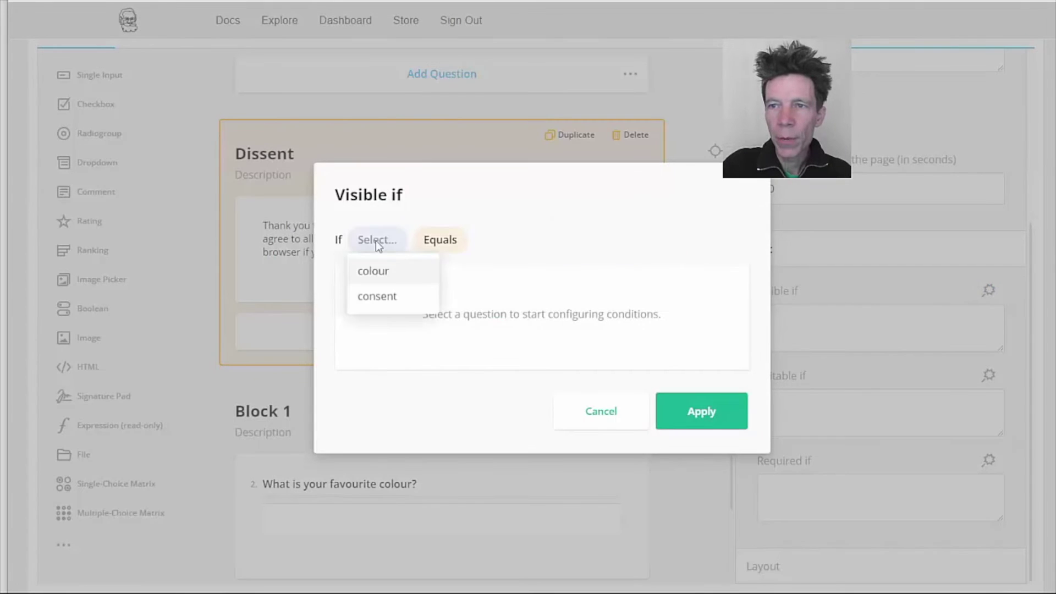
click(385, 299)
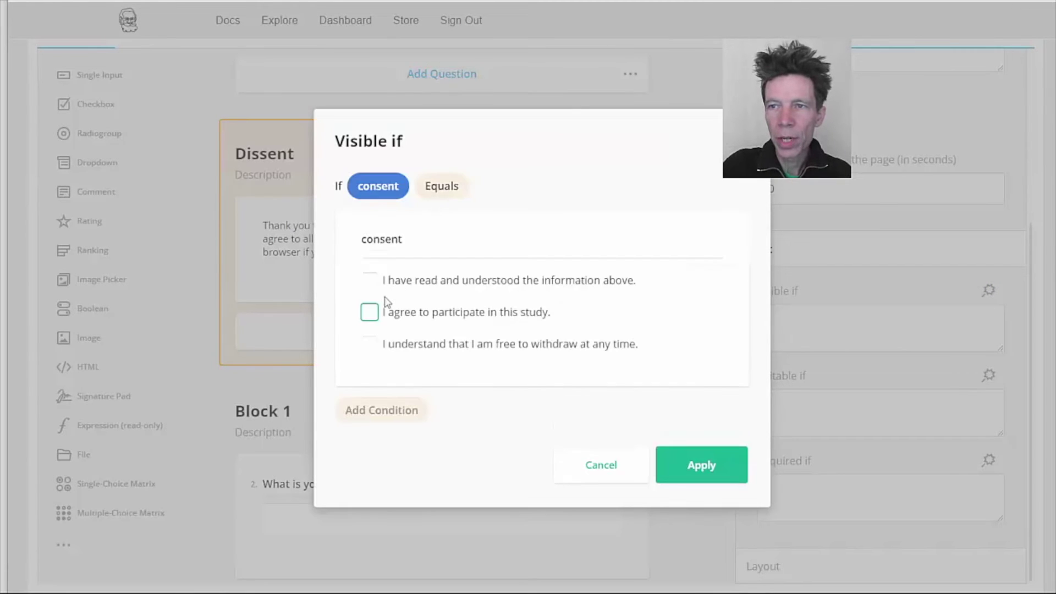
click(443, 188)
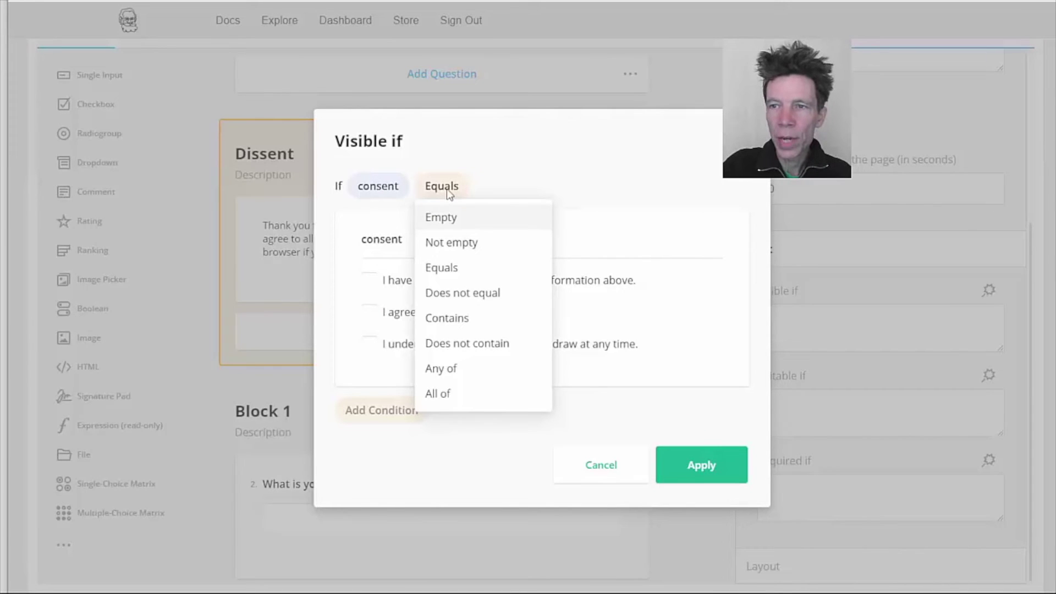
click(462, 296)
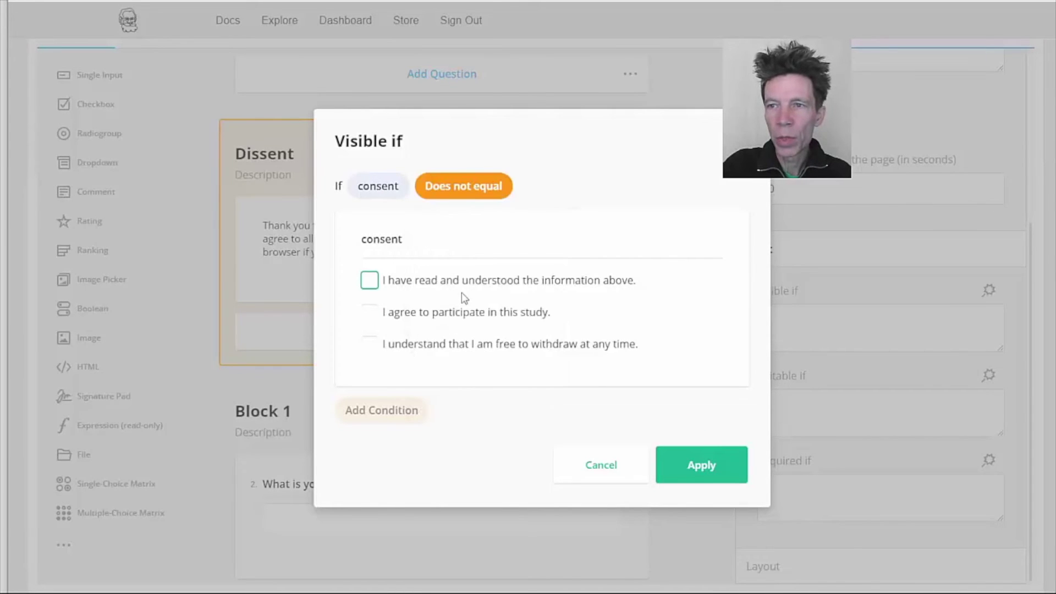
click(369, 281)
click(370, 312)
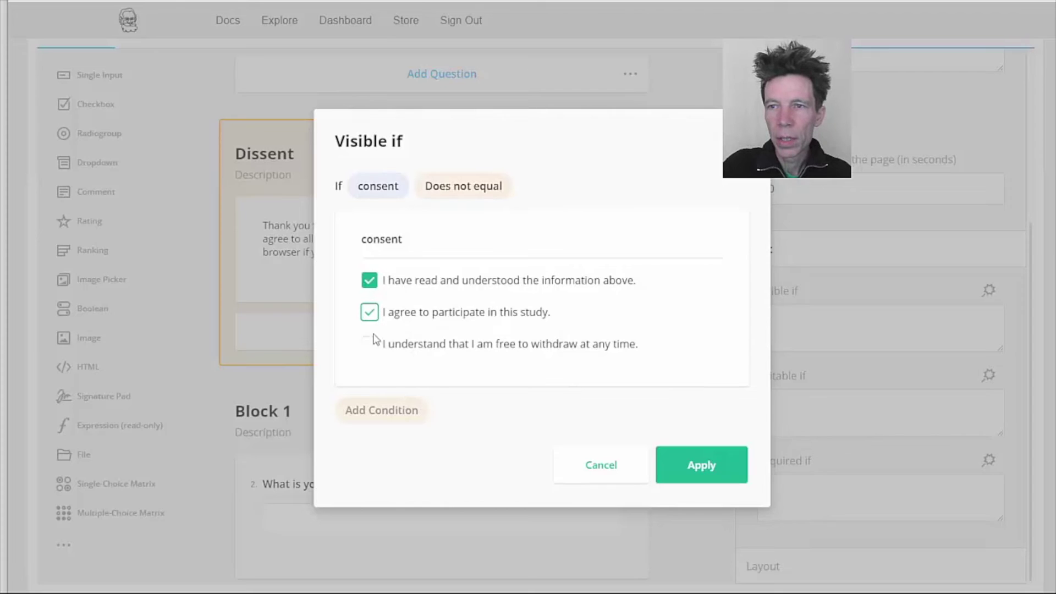
click(368, 344)
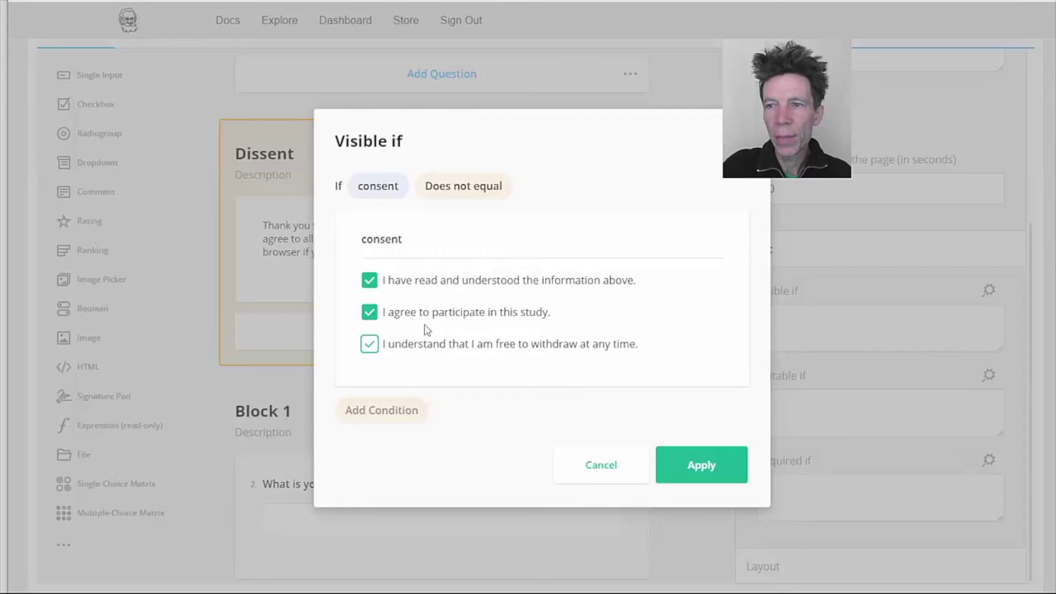
click(692, 467)
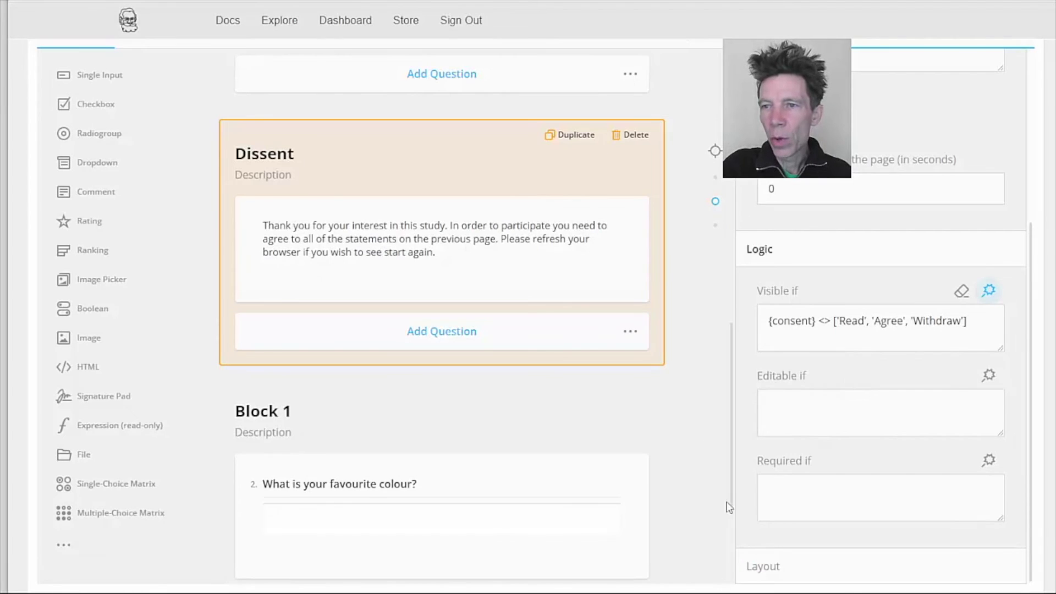
click(767, 567)
scroll(825, 475, down, 3)
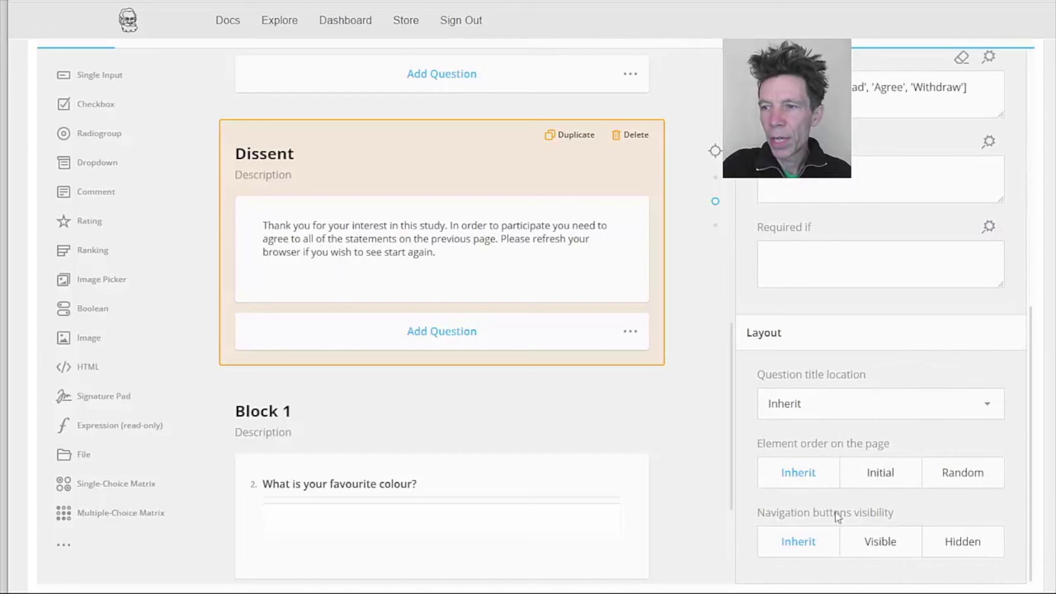
- Set the Dissent page's 'Navigation buttons visibility' to Hidden
click(963, 543)
scroll(662, 489, up, 5)
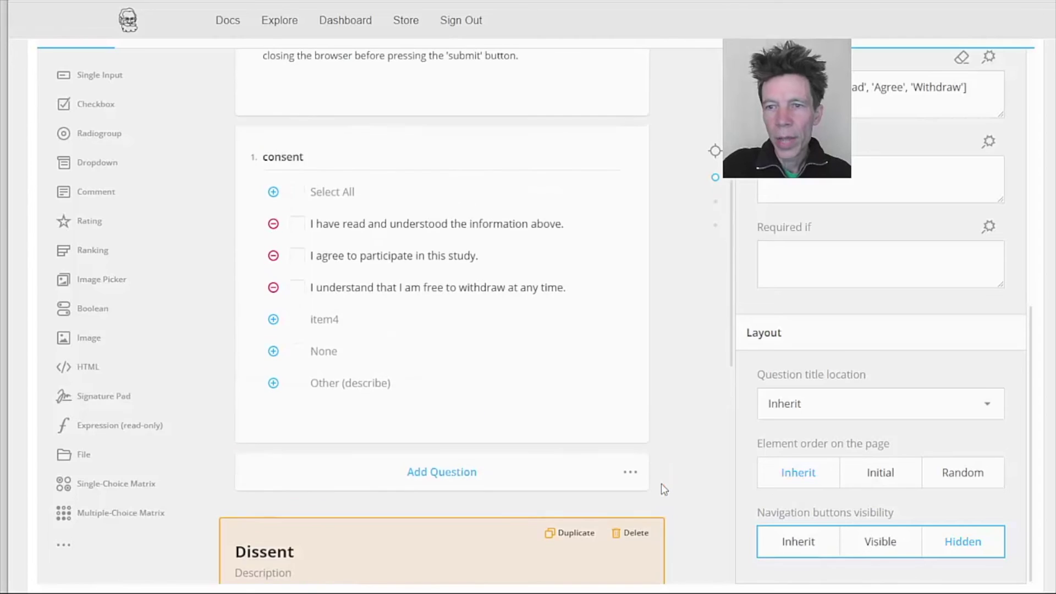
scroll(661, 489, down, 5)
scroll(664, 490, up, 8)
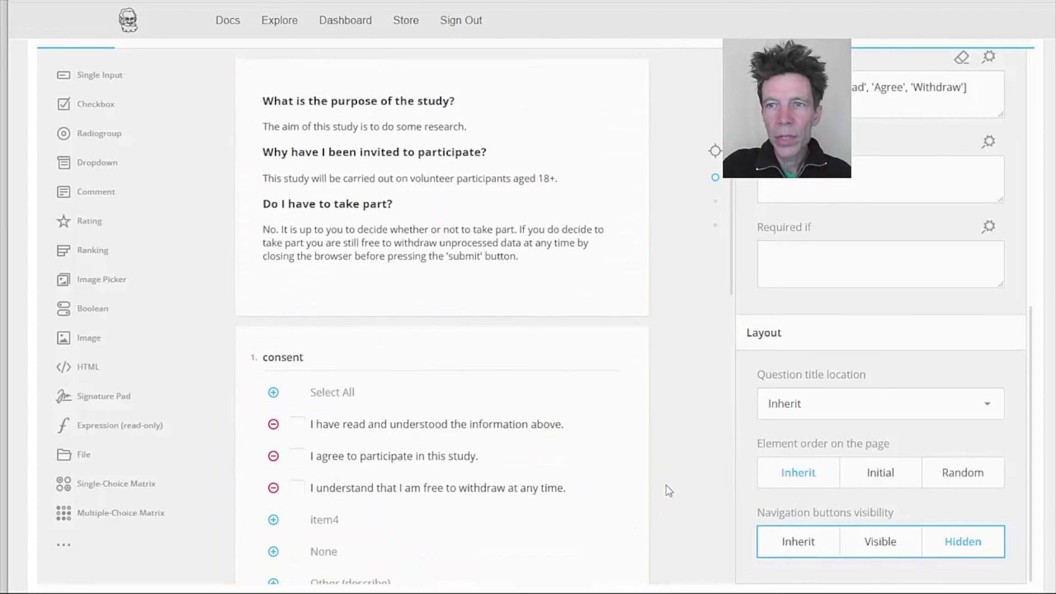
scroll(669, 491, up, 3)
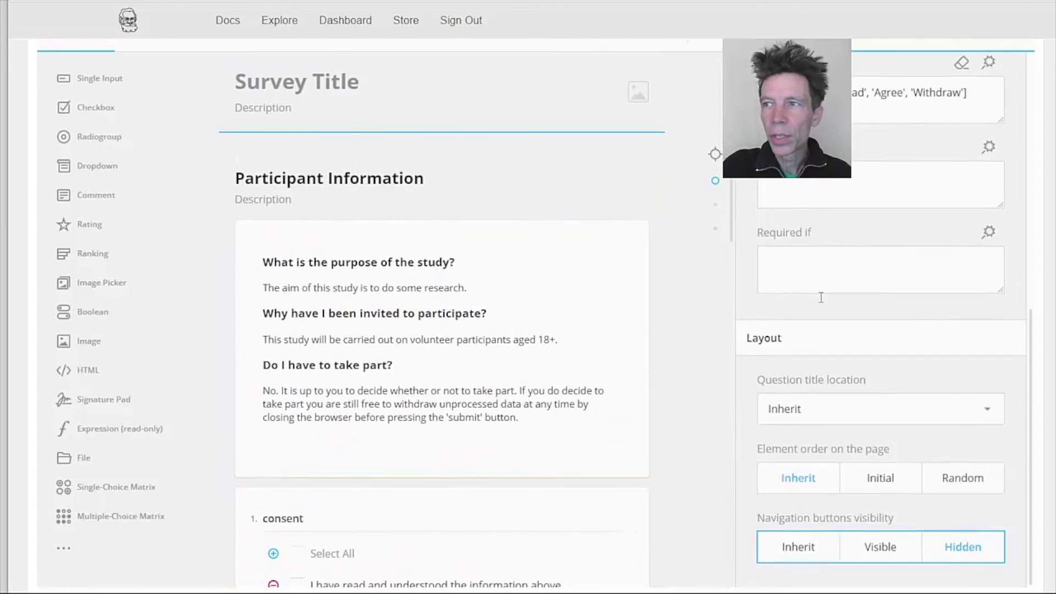
scroll(613, 278, up, 2)
scroll(613, 279, up, 3)
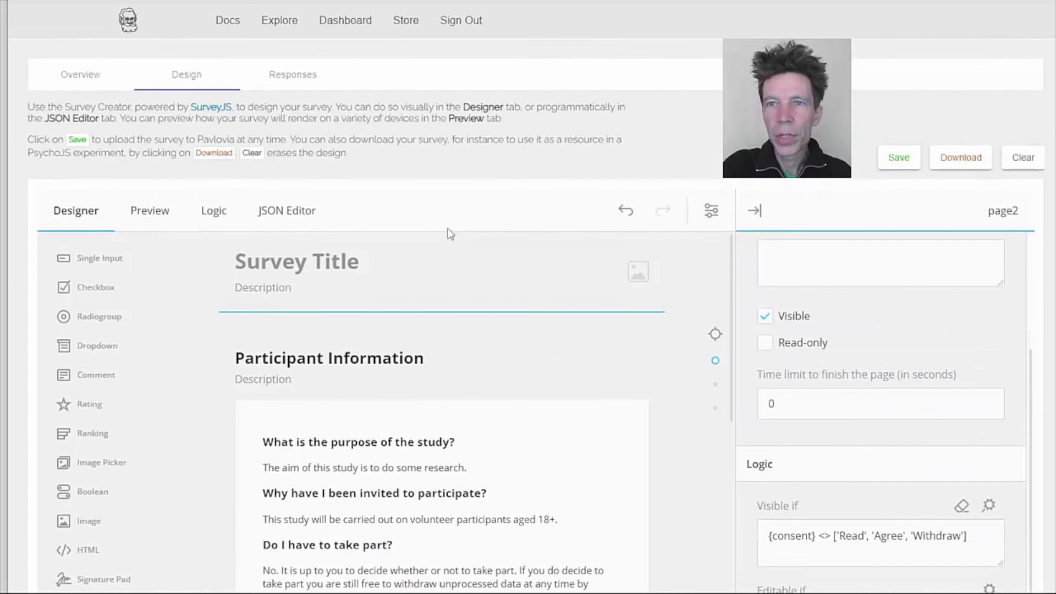
- In Preview, tick all three consent statements and continue, skipping Dissent to Block 1
click(149, 214)
scroll(673, 333, down, 2)
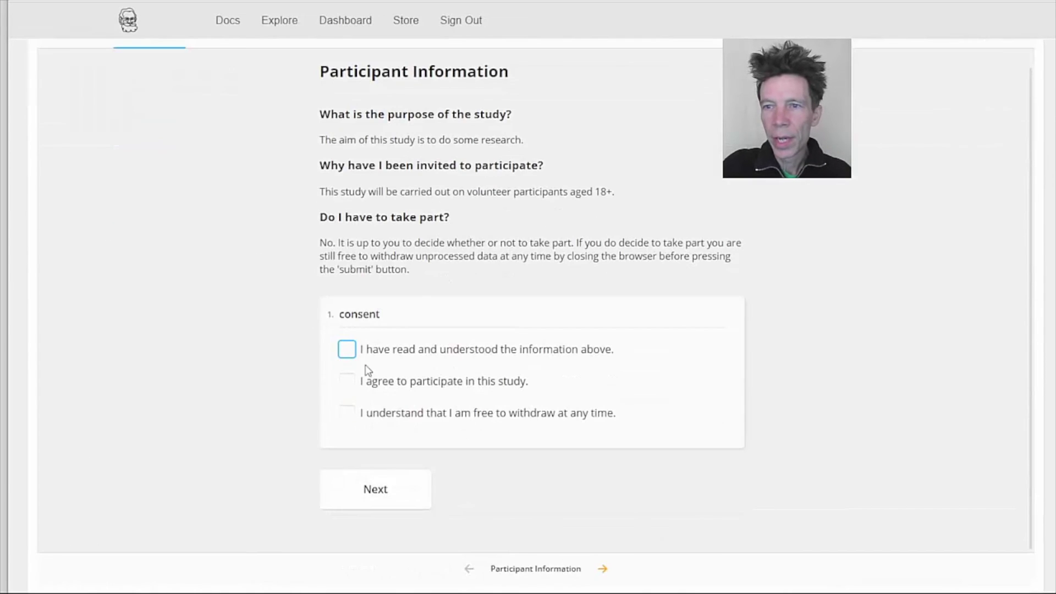
click(347, 351)
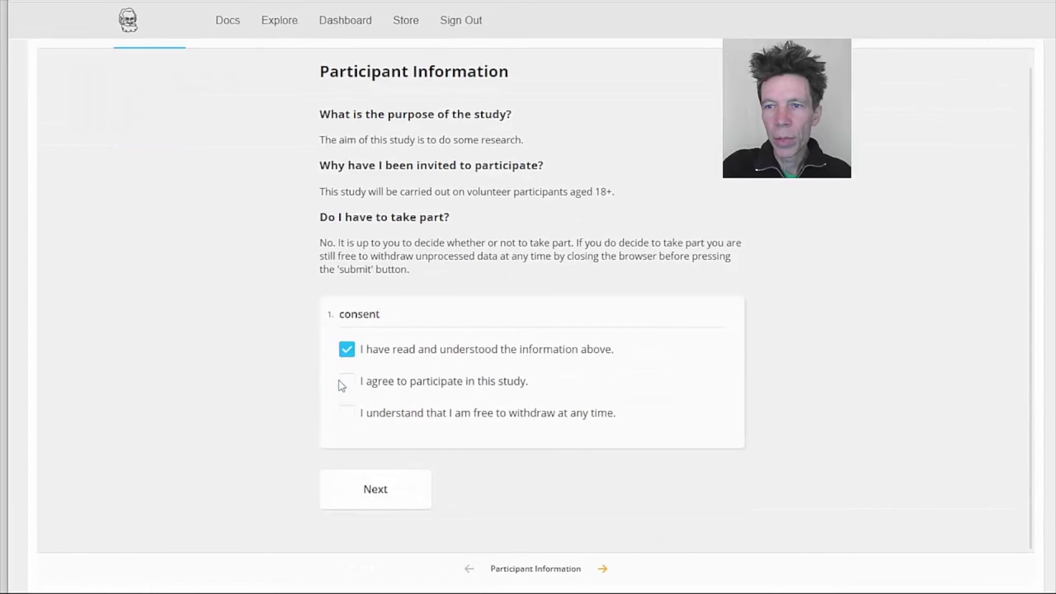
click(347, 413)
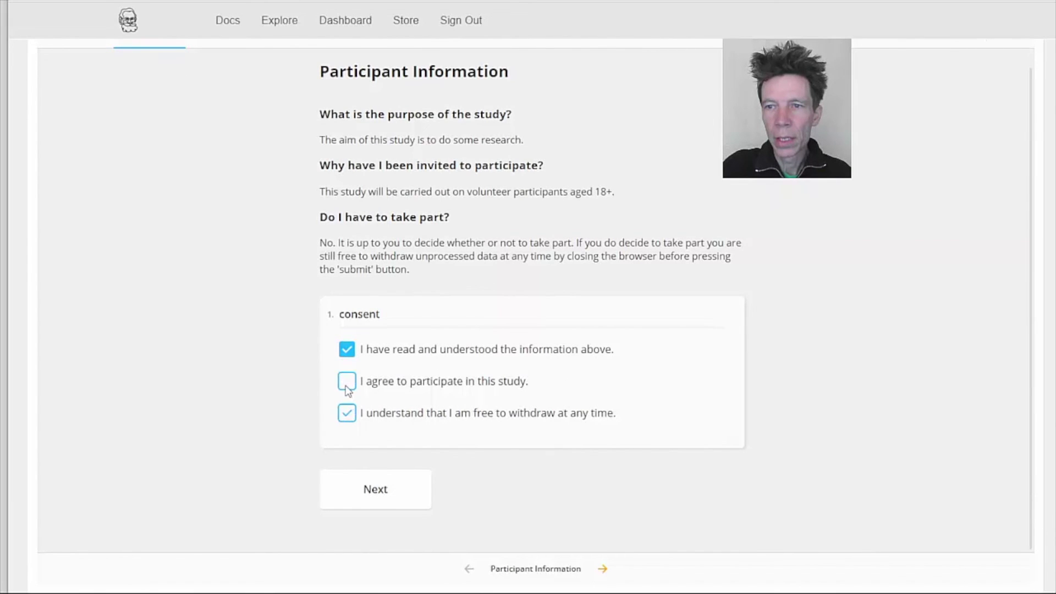
click(346, 389)
click(378, 495)
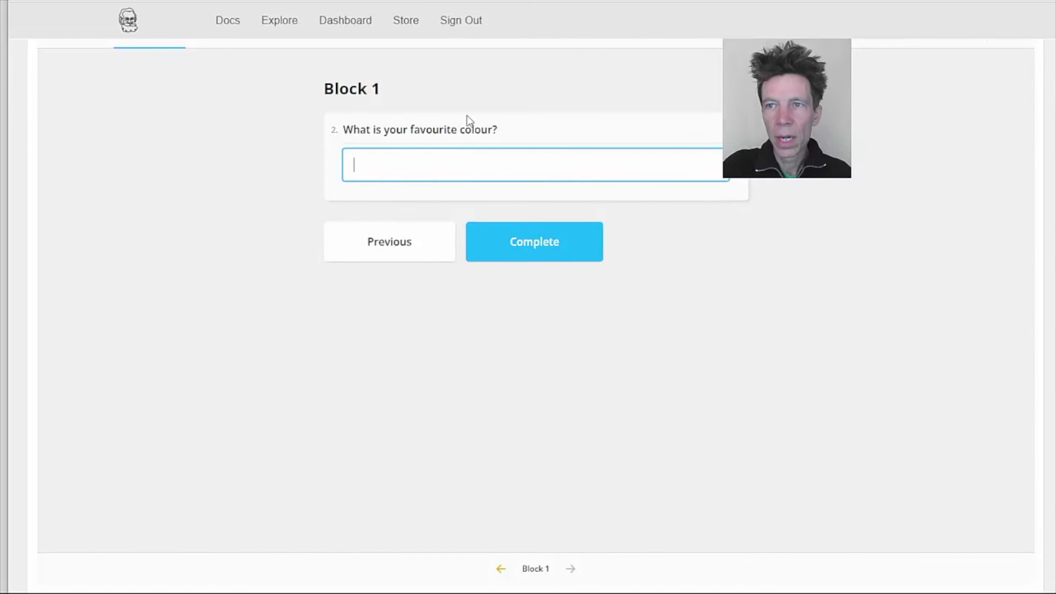
- Return to the consent page, untick the agree-to-participate statement, and continue to Dissent
click(407, 244)
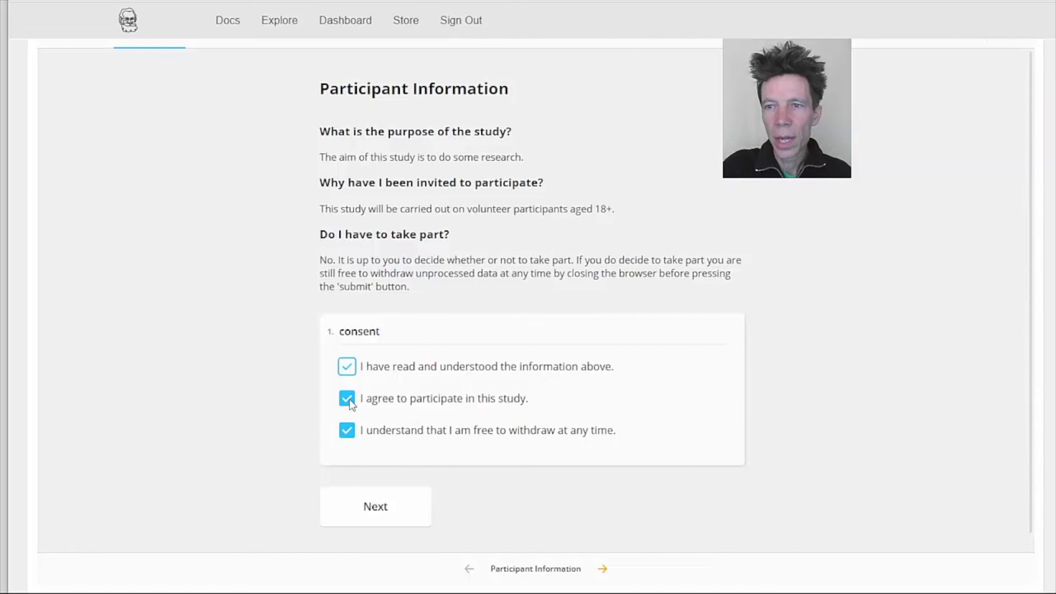
click(386, 401)
click(374, 502)
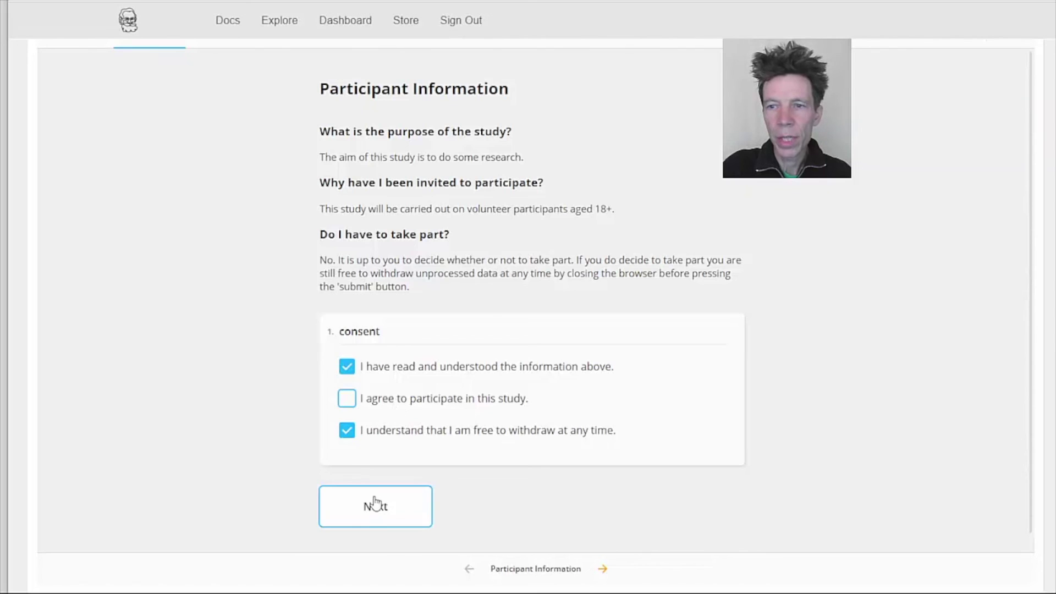